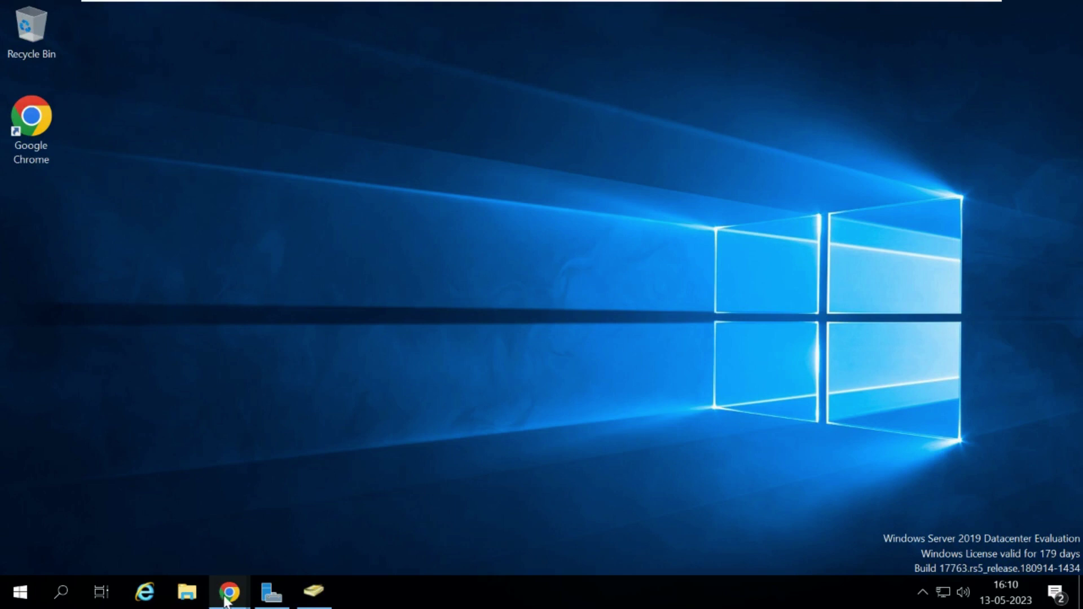
Open ticket #104 'Cannot login to the account' from the Zoho Desk ticket list.
mouse_move(226, 600)
click(346, 541)
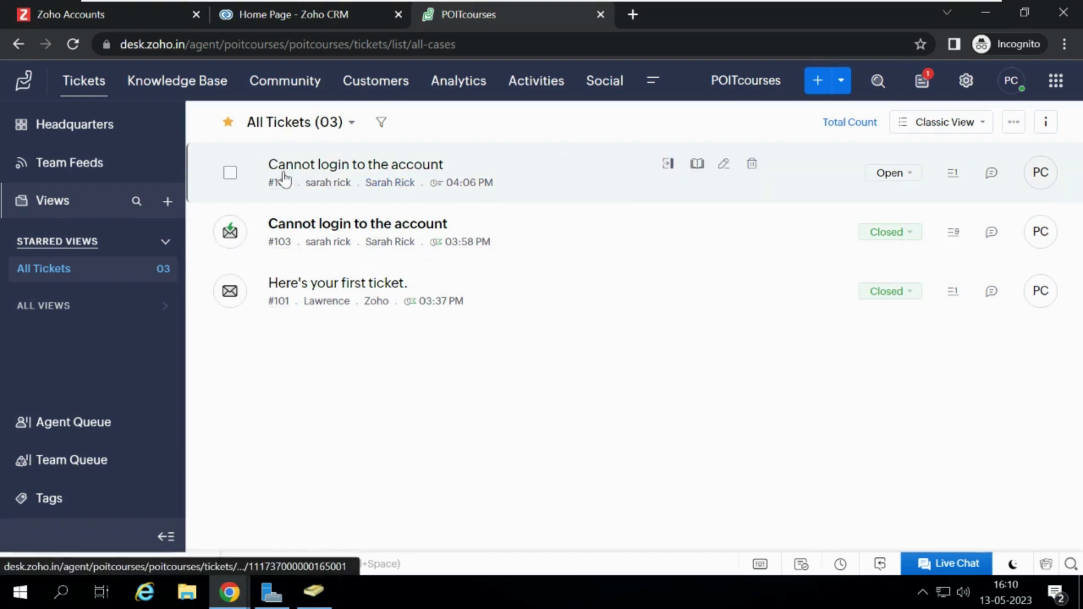
click(339, 178)
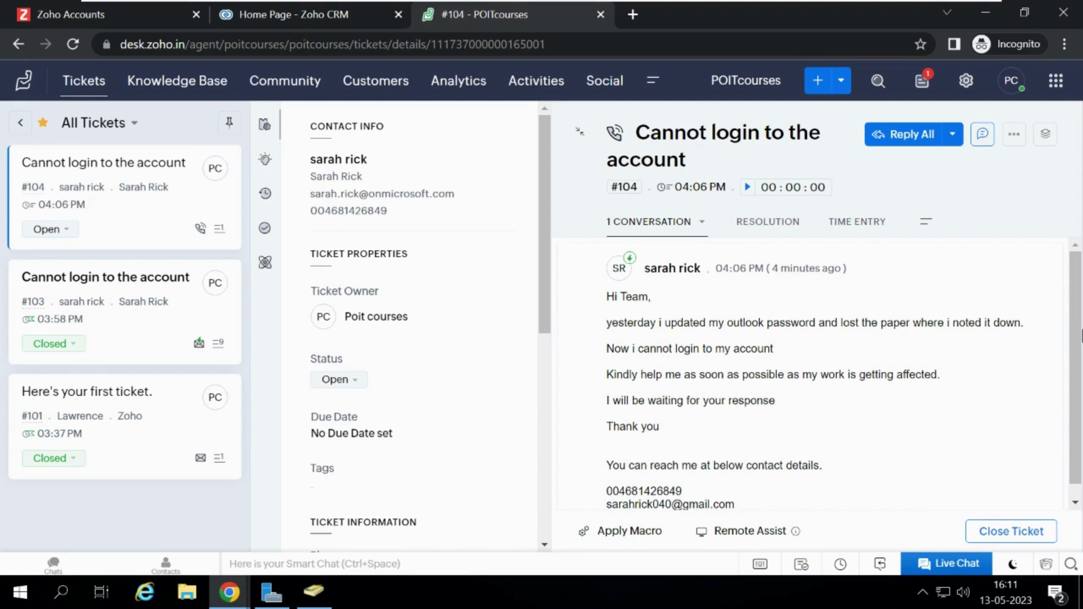
drag(1000, 367, 608, 338)
click(897, 445)
double_click(735, 502)
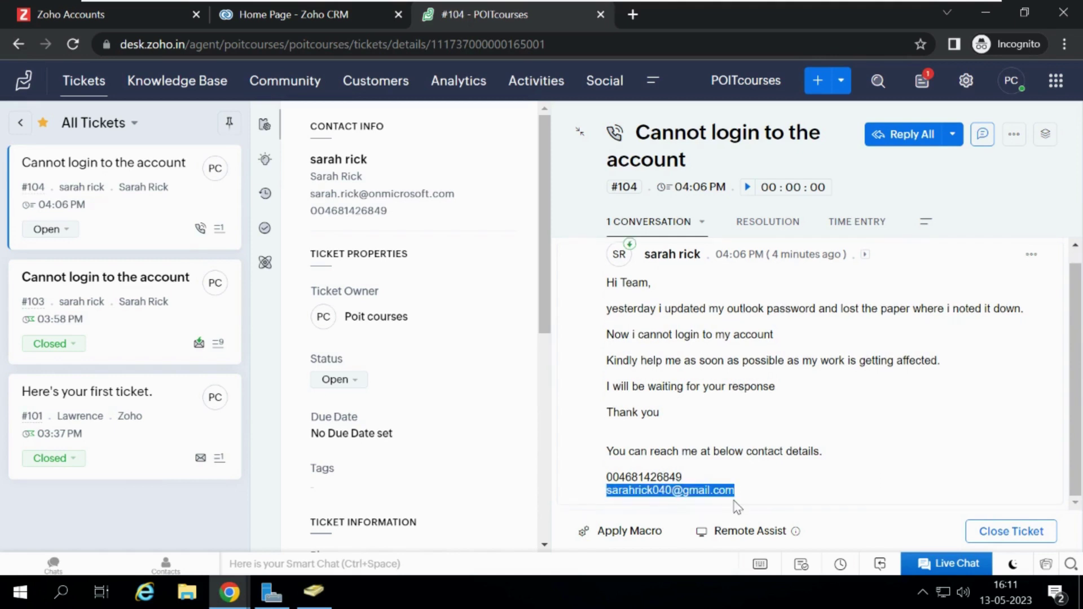
click(734, 499)
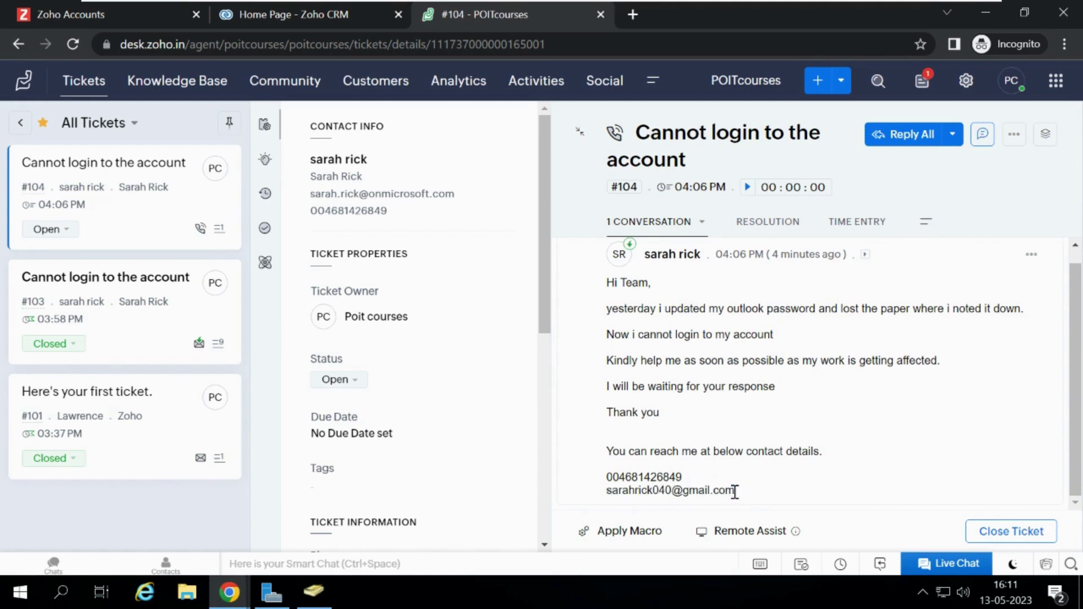
click(701, 480)
Search the domain for the ticket requester's user account by name.
click(320, 604)
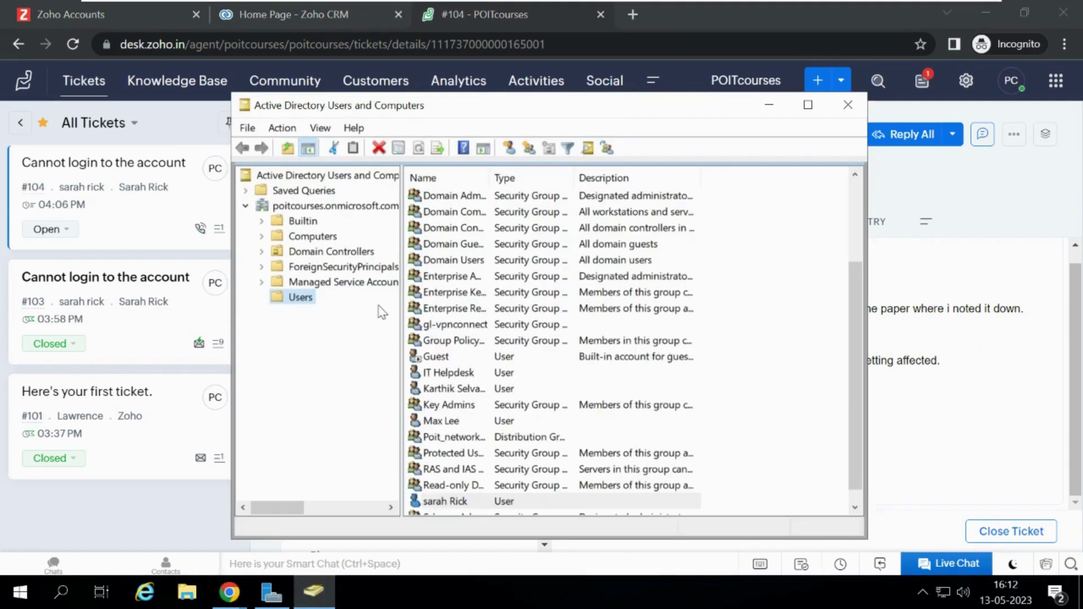
right_click(327, 207)
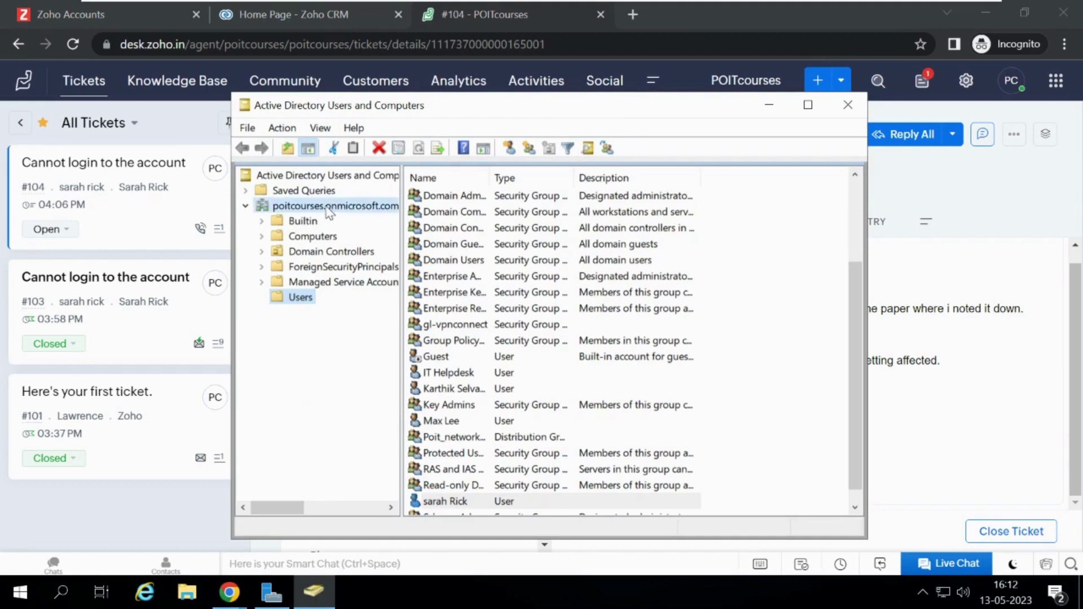
click(378, 241)
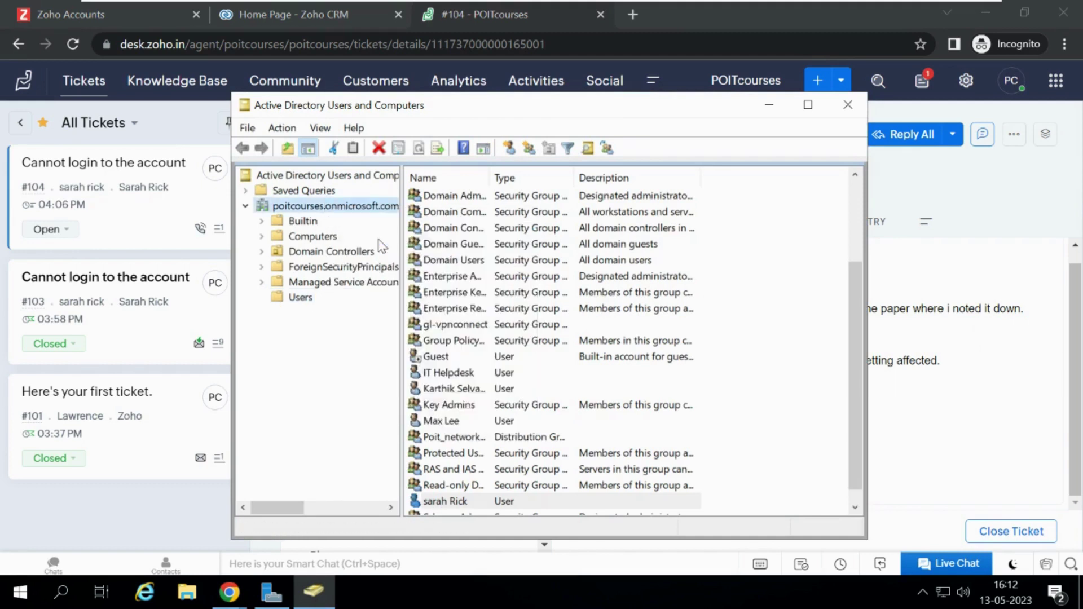
key(Return)
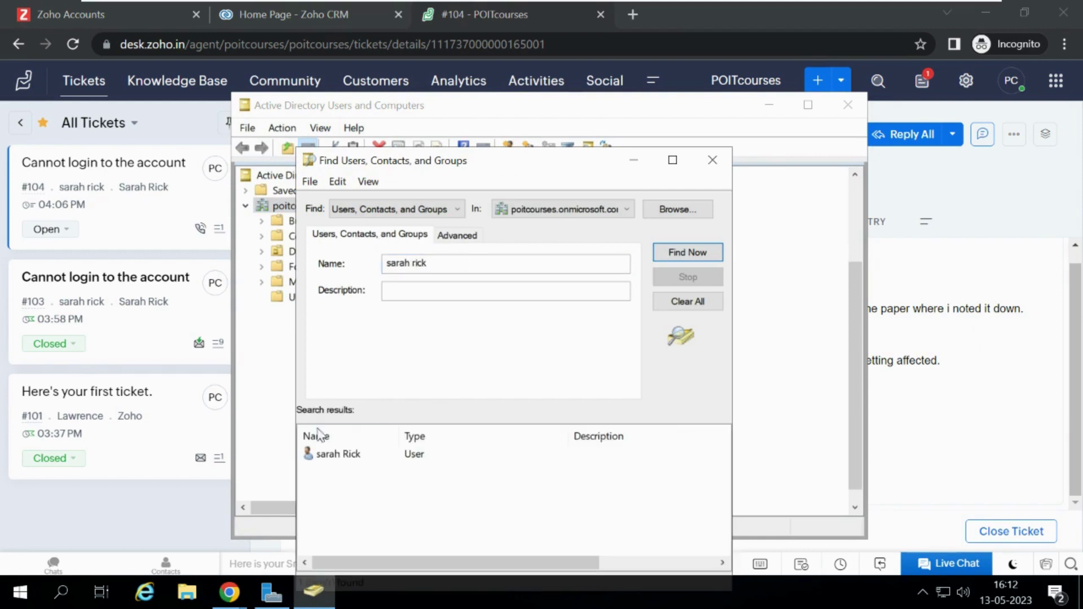
Review the found user's Account tab settings, then close the properties.
double_click(331, 458)
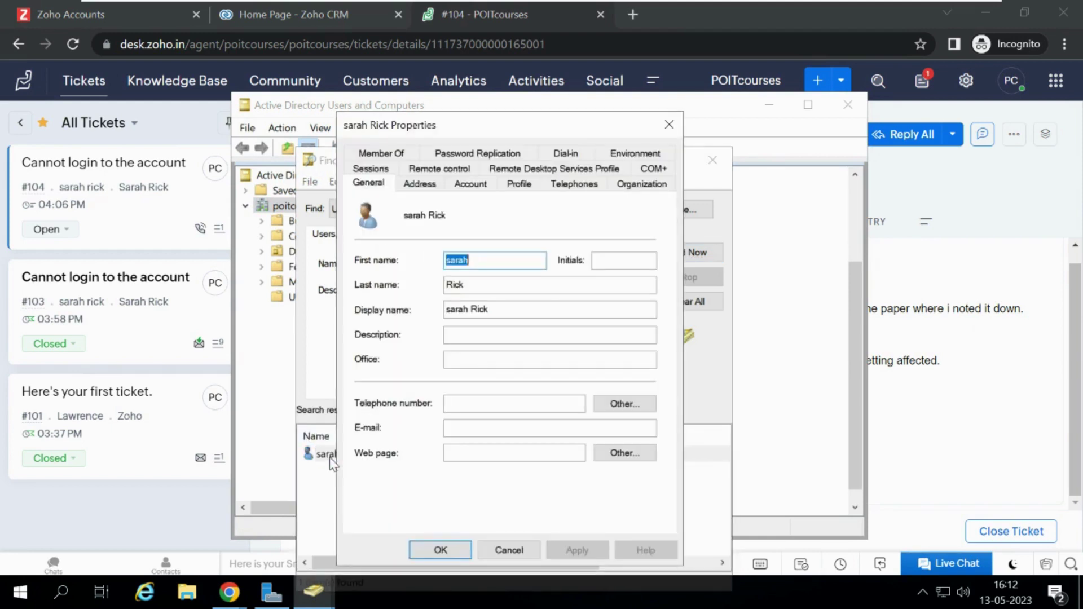
click(464, 185)
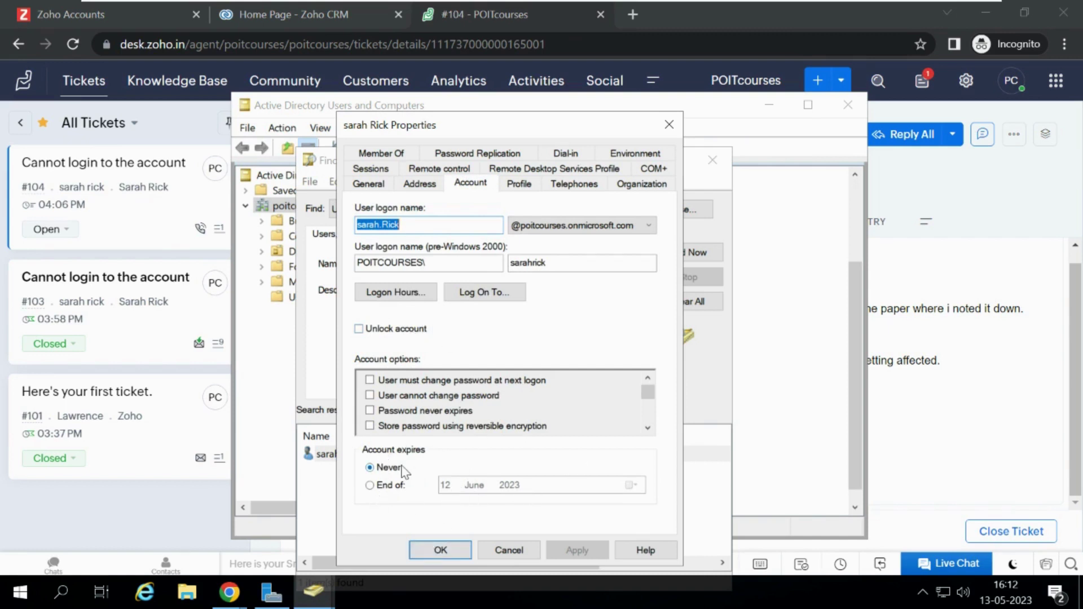
click(438, 550)
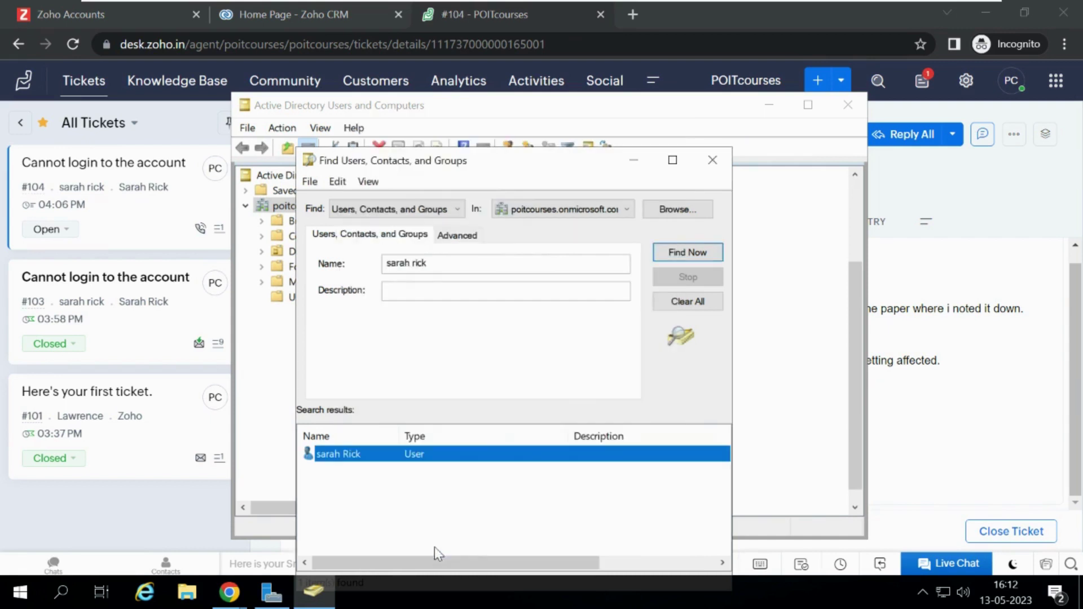
Reset the found user's password, entering and confirming the new password, and acknowledge the confirmation.
right_click(336, 458)
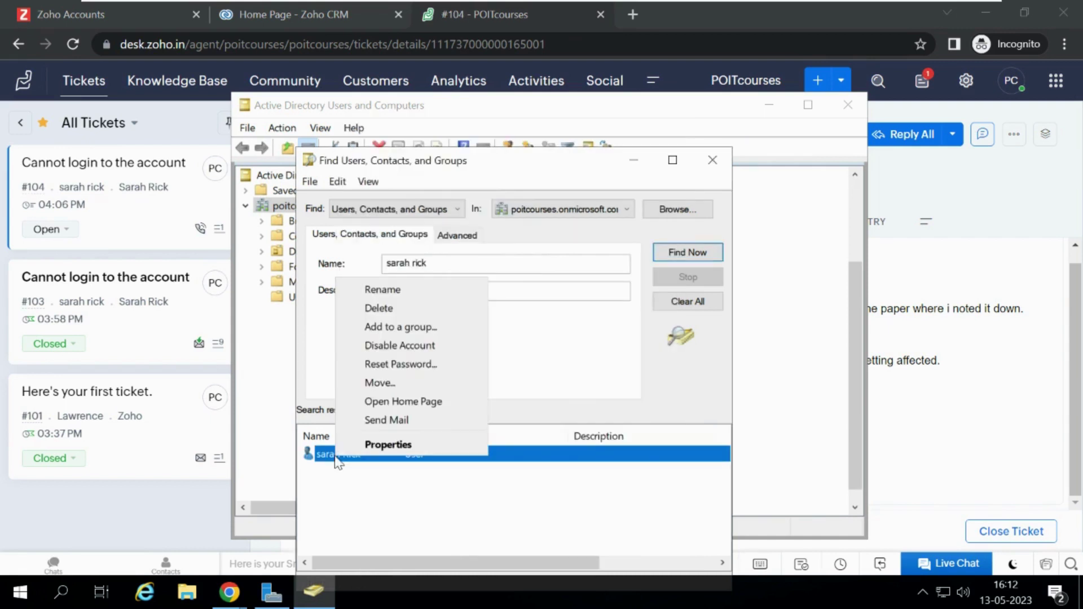
click(400, 367)
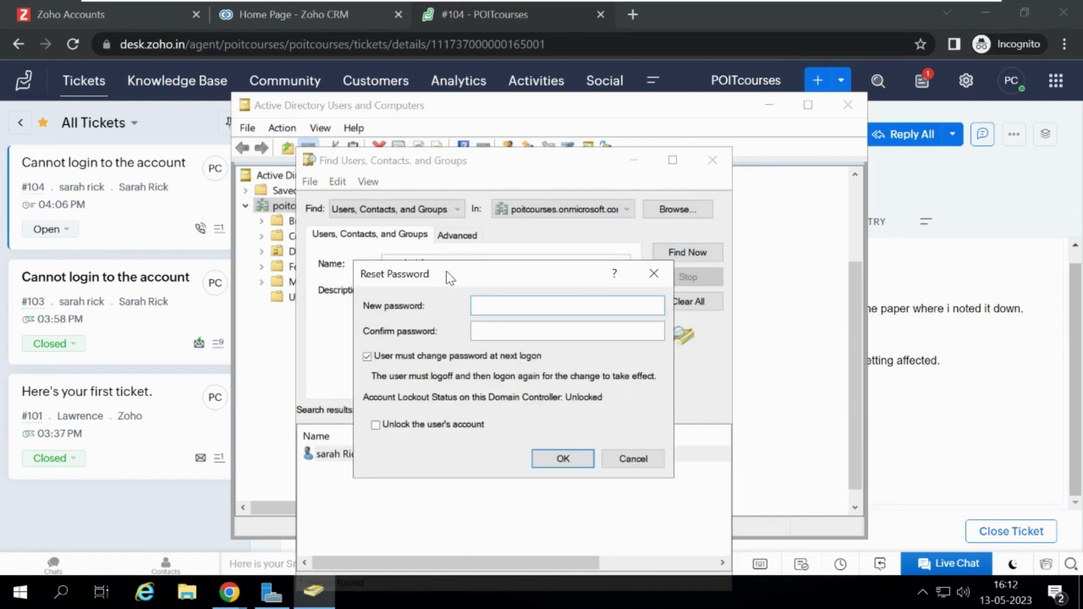
drag(453, 276, 623, 225)
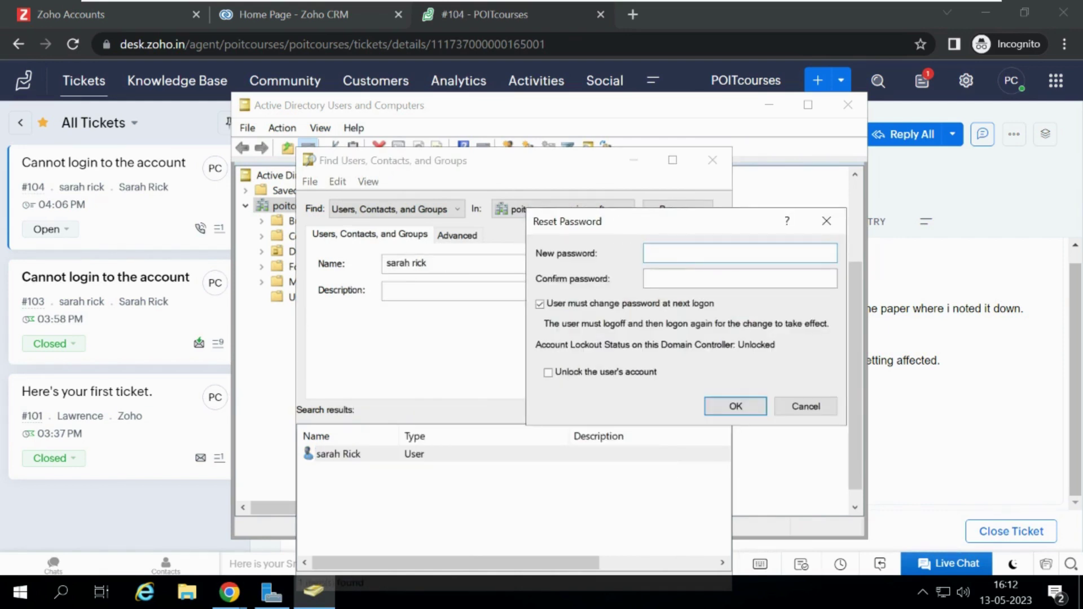
key(Tab)
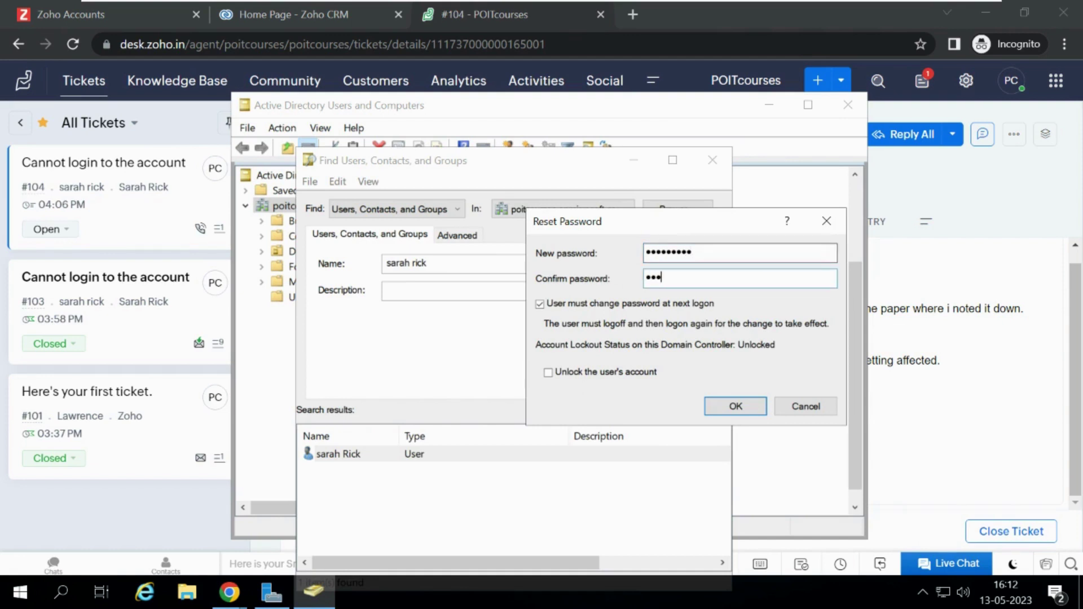
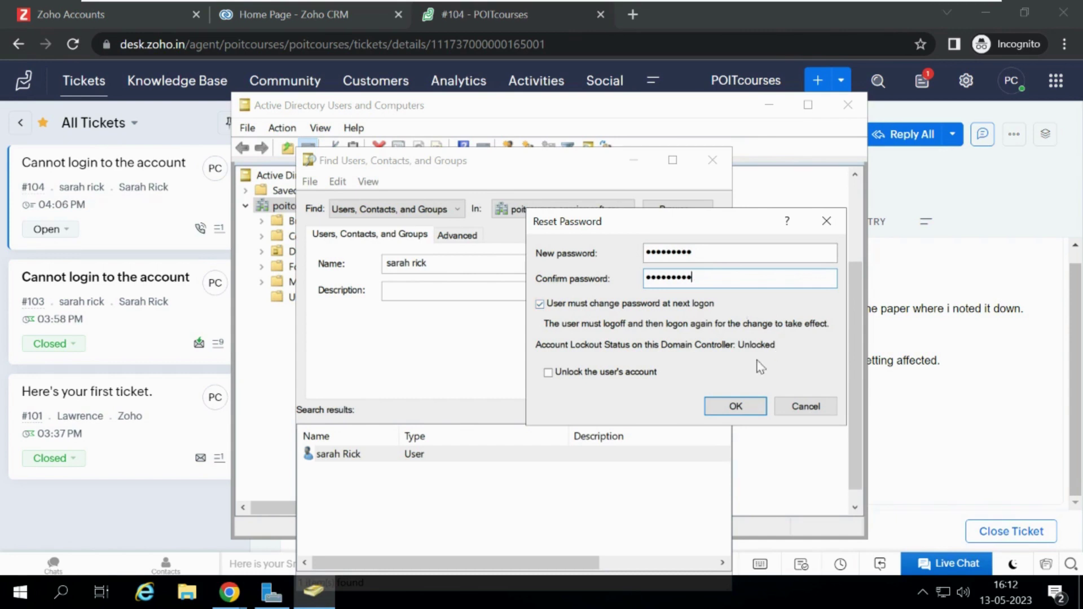
click(731, 408)
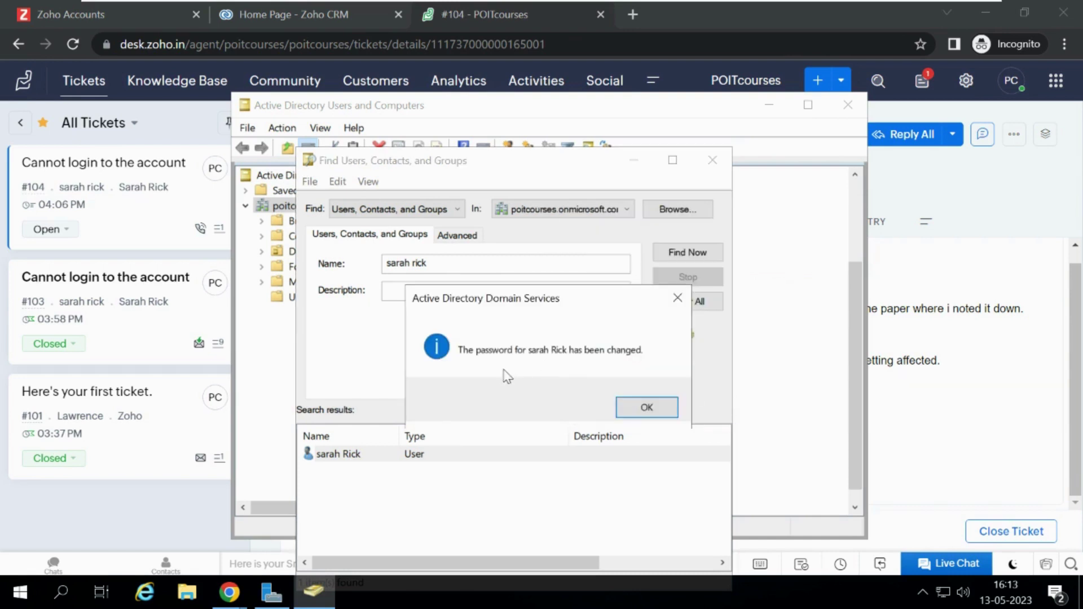
click(647, 407)
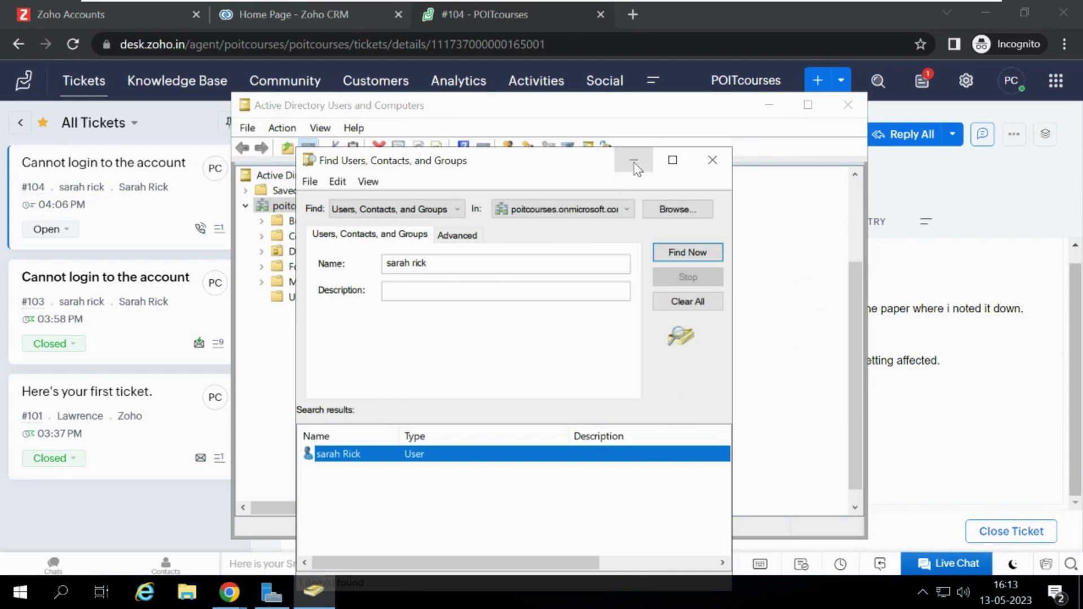
Return to ticket #104 and select the customer's alternate e-mail address in their message.
click(711, 161)
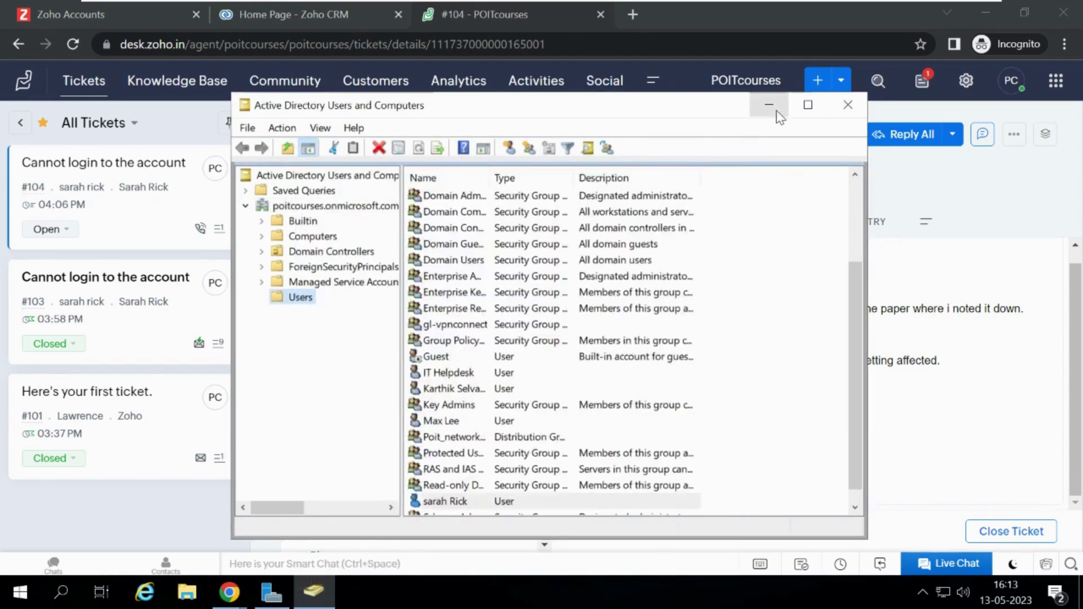
click(770, 108)
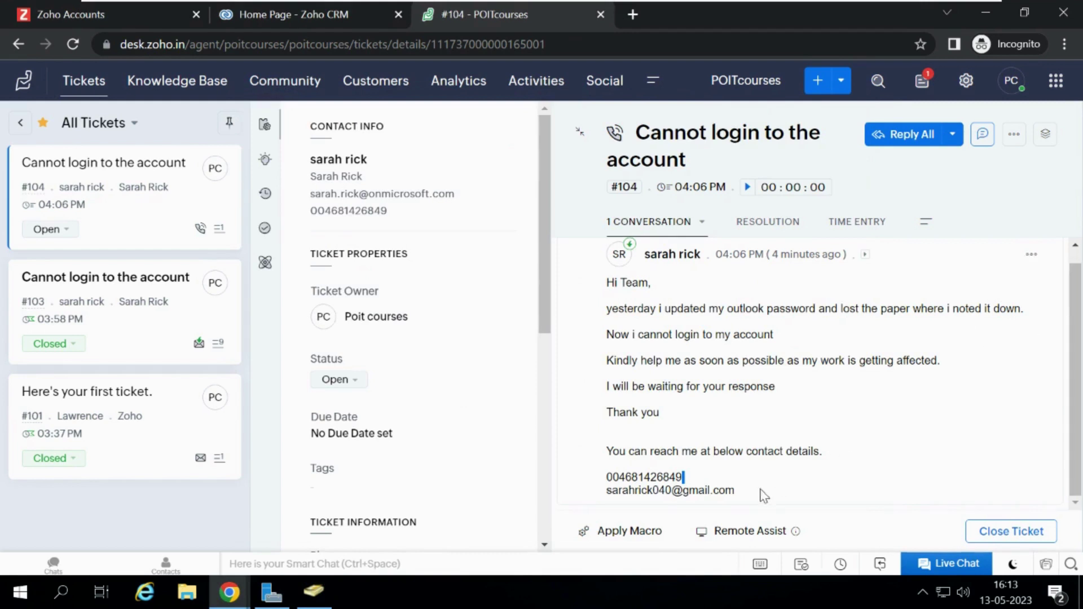
drag(736, 490, 609, 492)
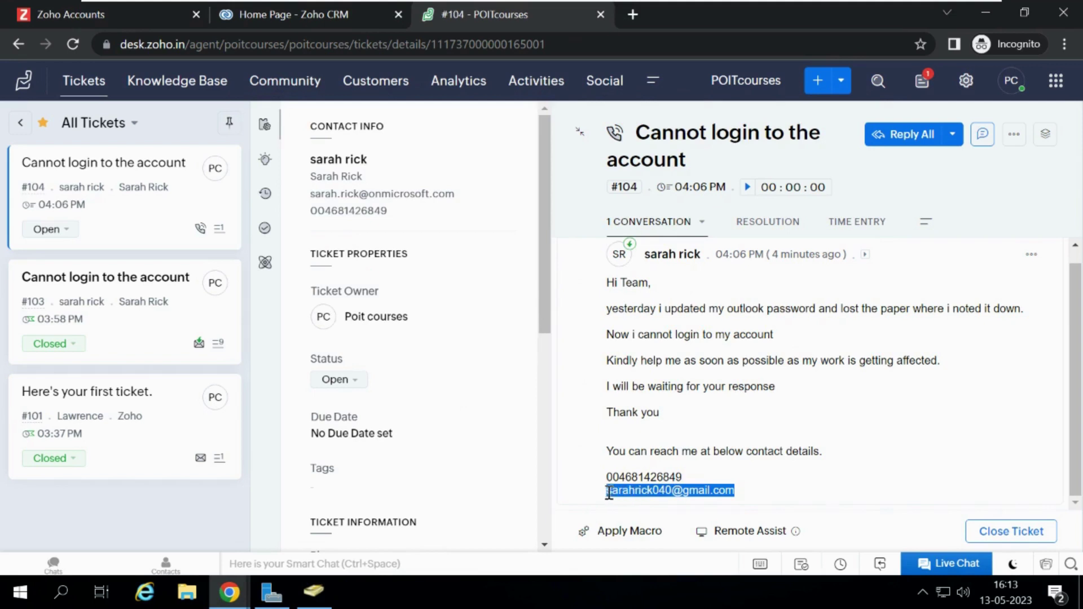
drag(607, 281, 940, 362)
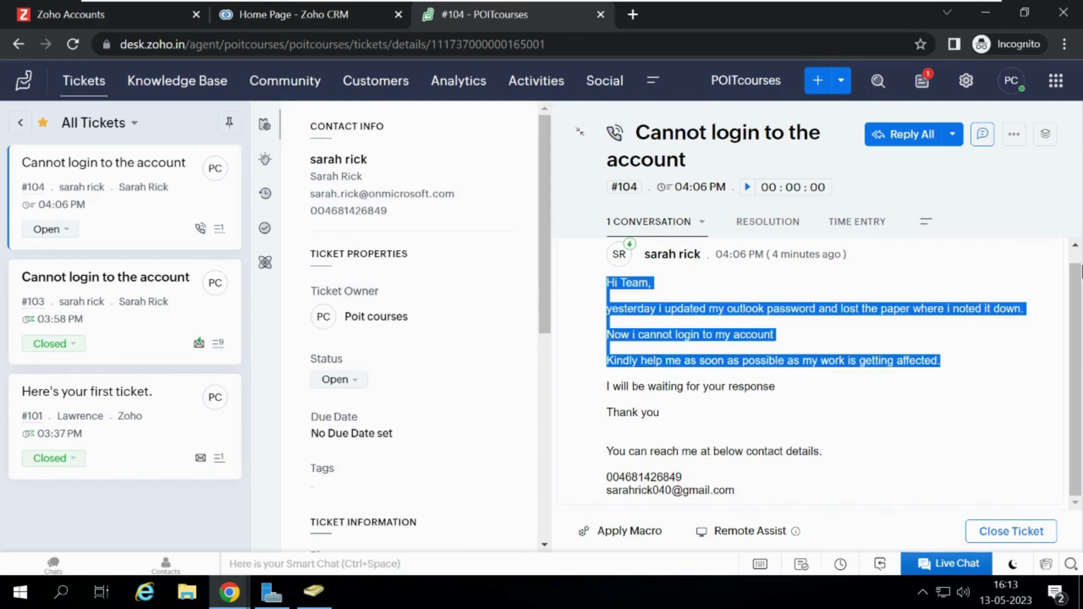
click(1040, 333)
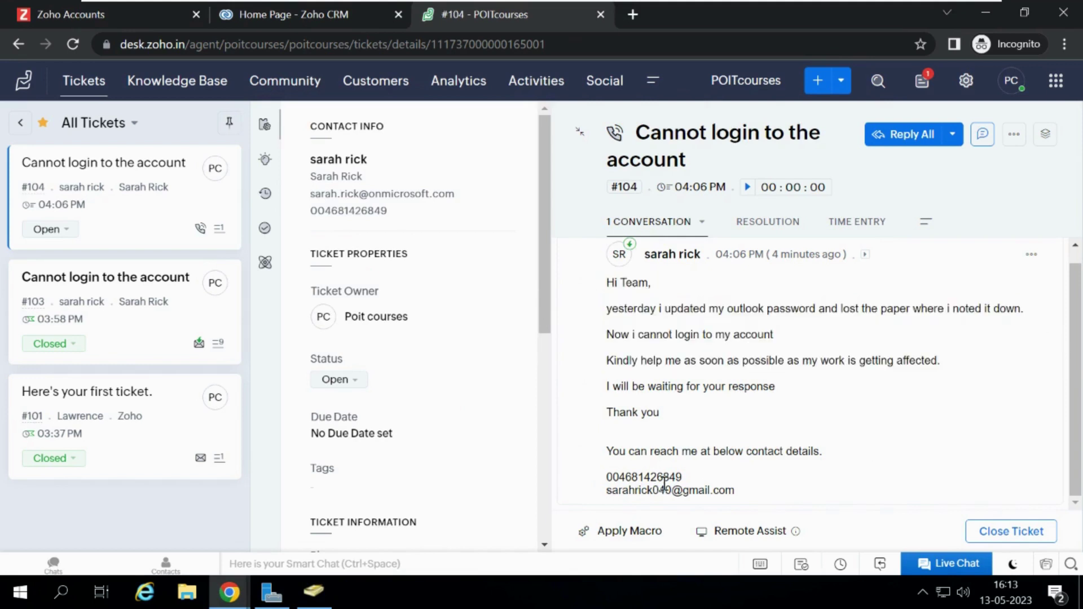
double_click(635, 476)
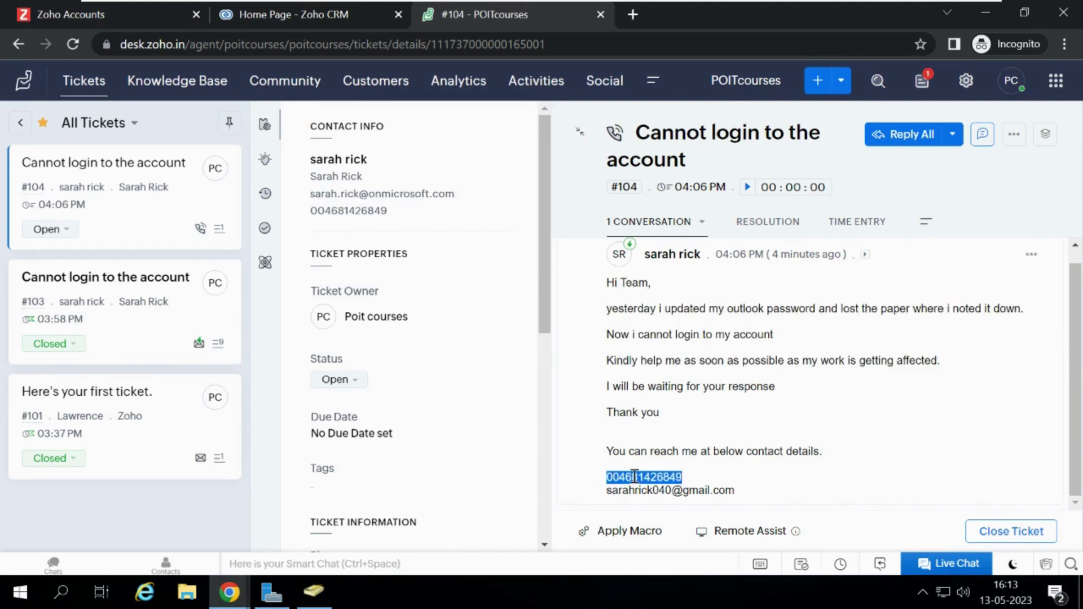
triple_click(655, 489)
key(ctrl+c)
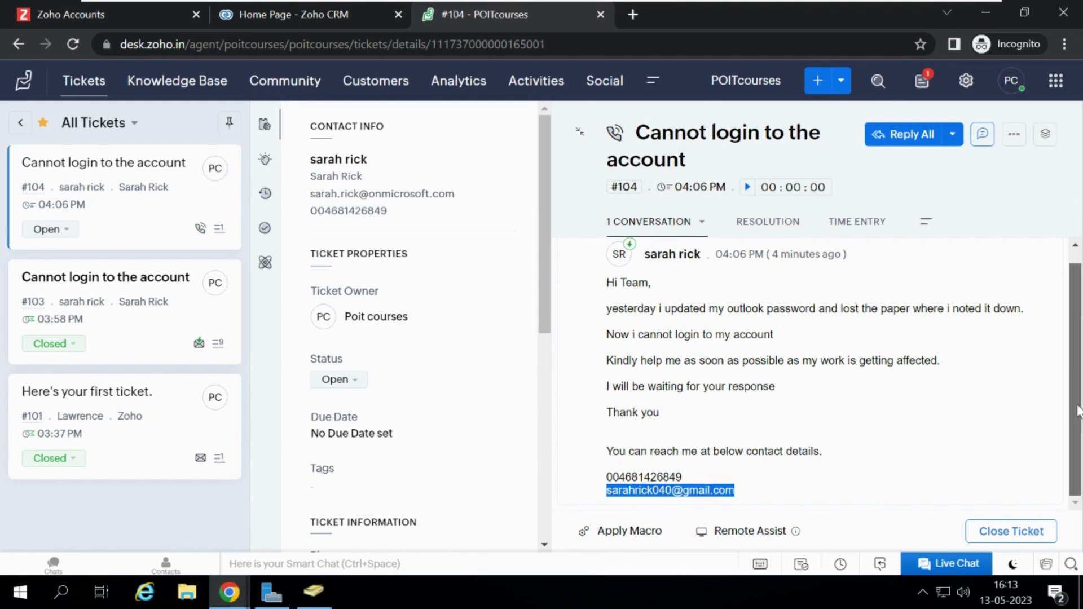
scroll(623, 242, up, 1)
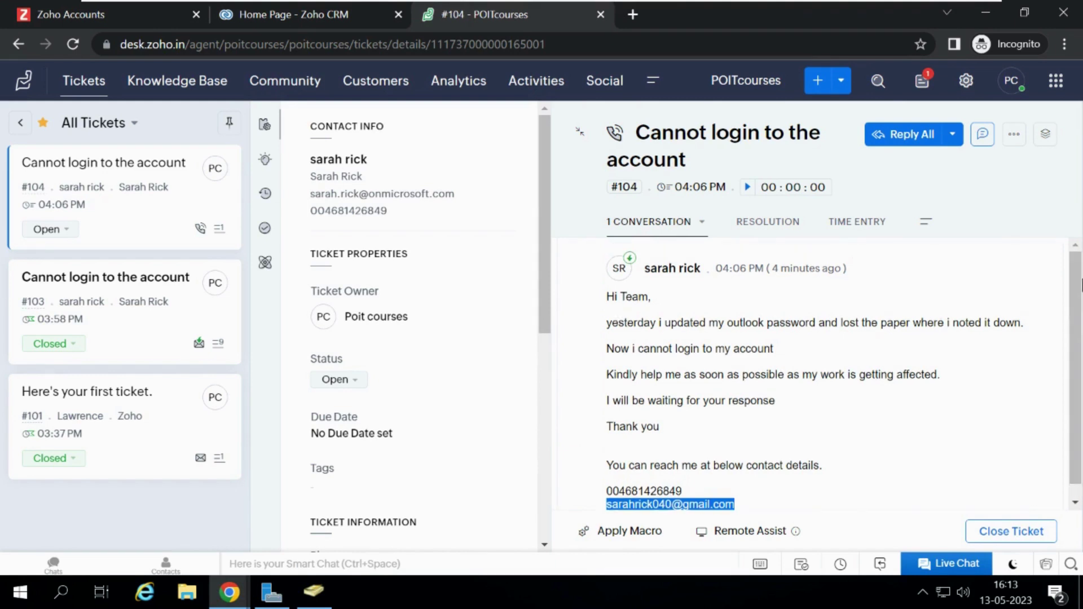
Start a Reply All and paste the customer's alternate e-mail address as an extra recipient.
click(928, 146)
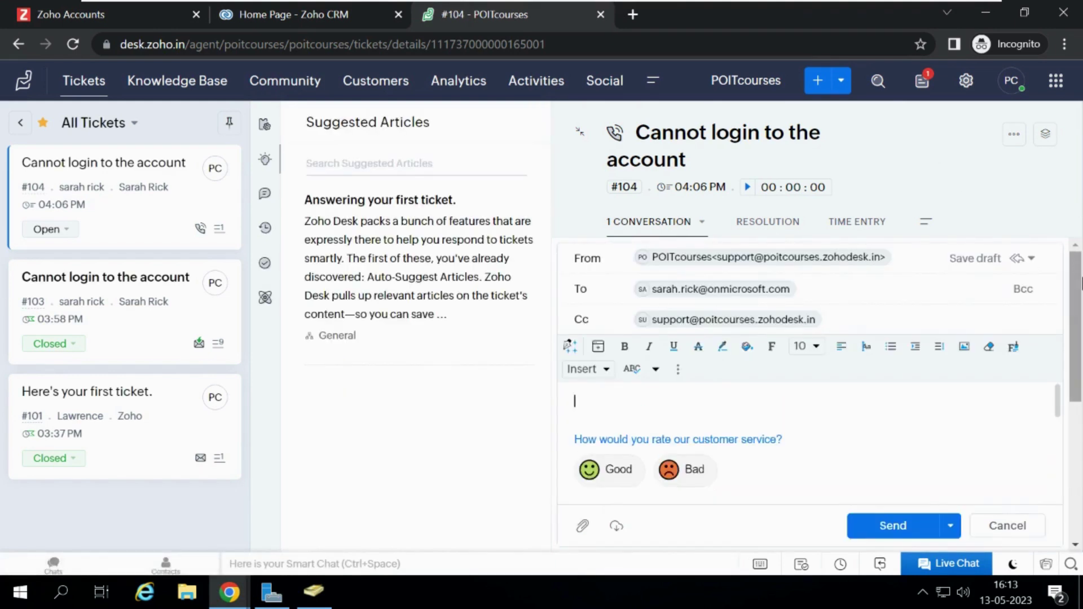
click(844, 290)
key(ctrl+v)
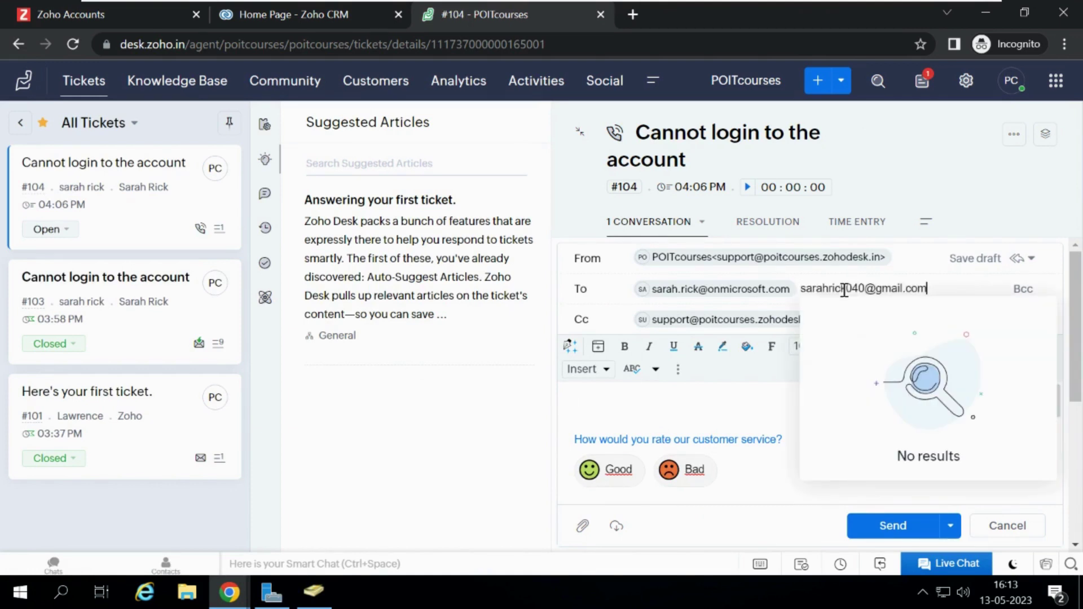
mouse_move(756, 286)
click(631, 410)
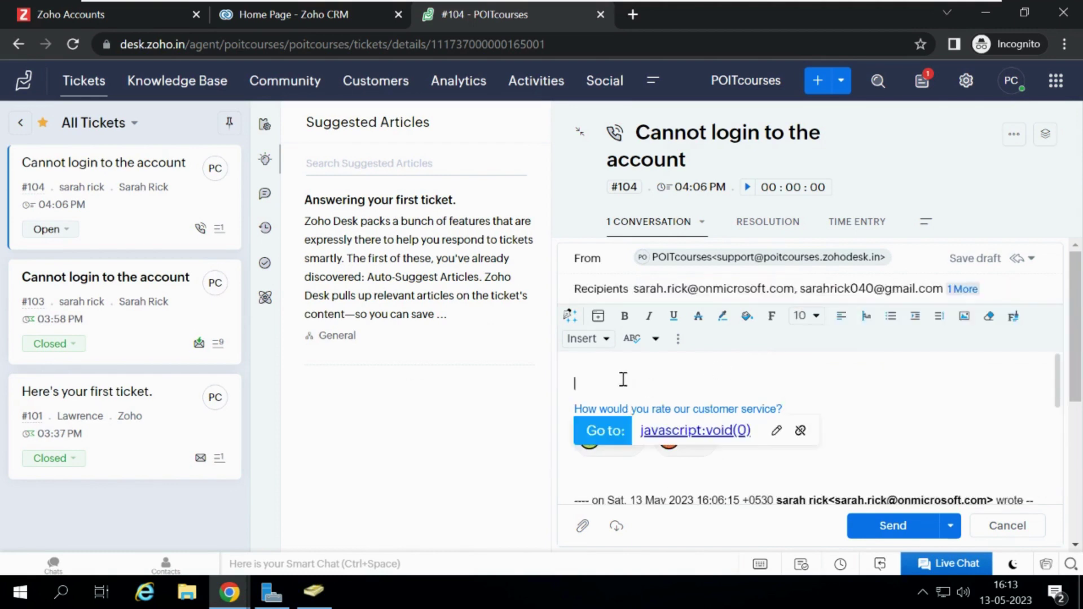
Type a greeting to the customer and the line 'Kindly find the new password below.'.
text(Hi )
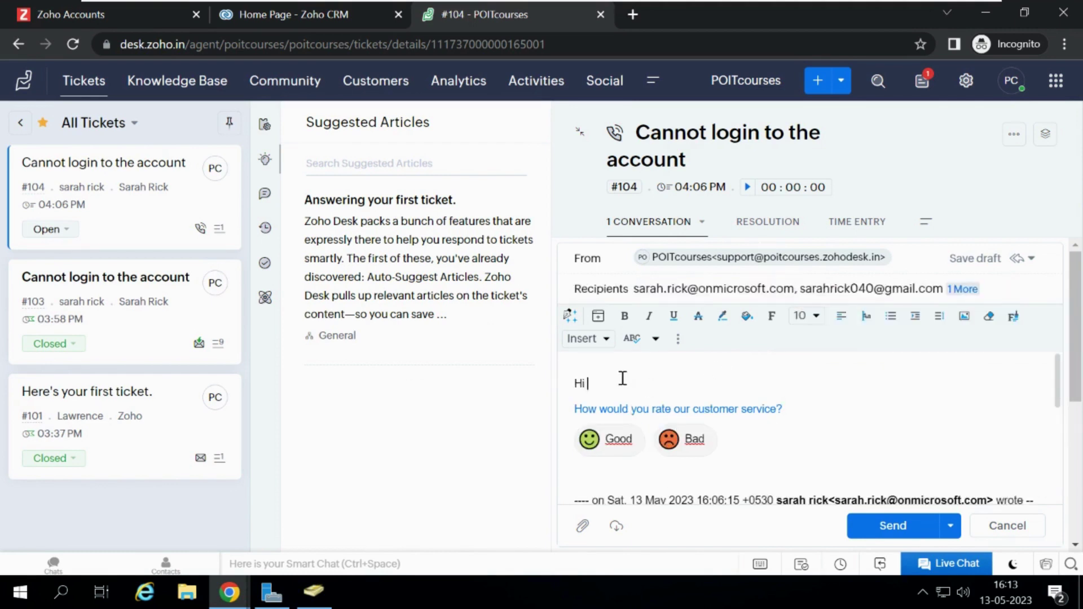
text(Sarah,)
key(Return)
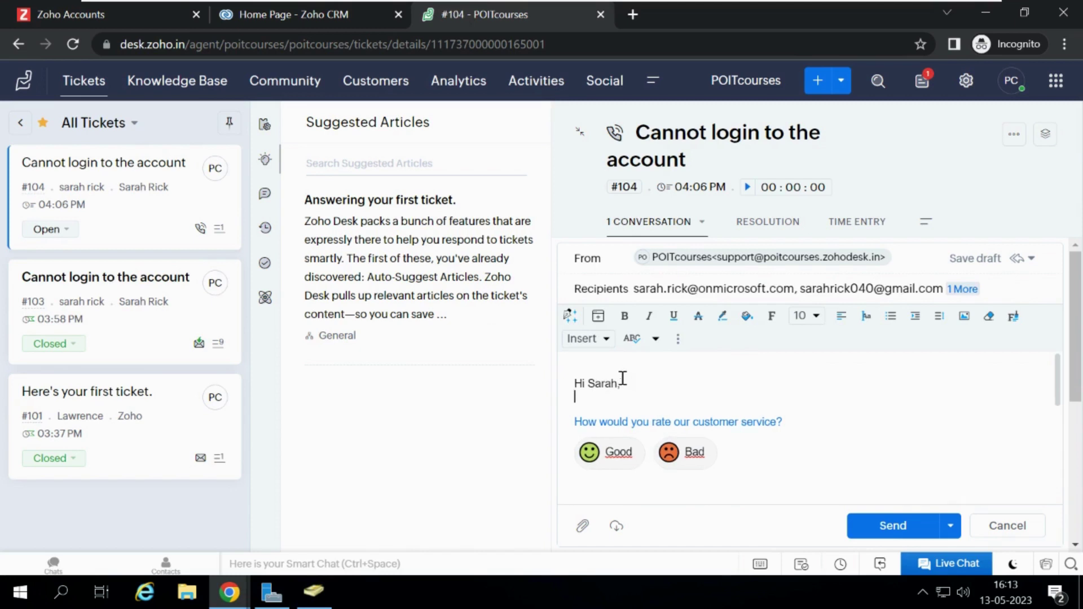
key(Return)
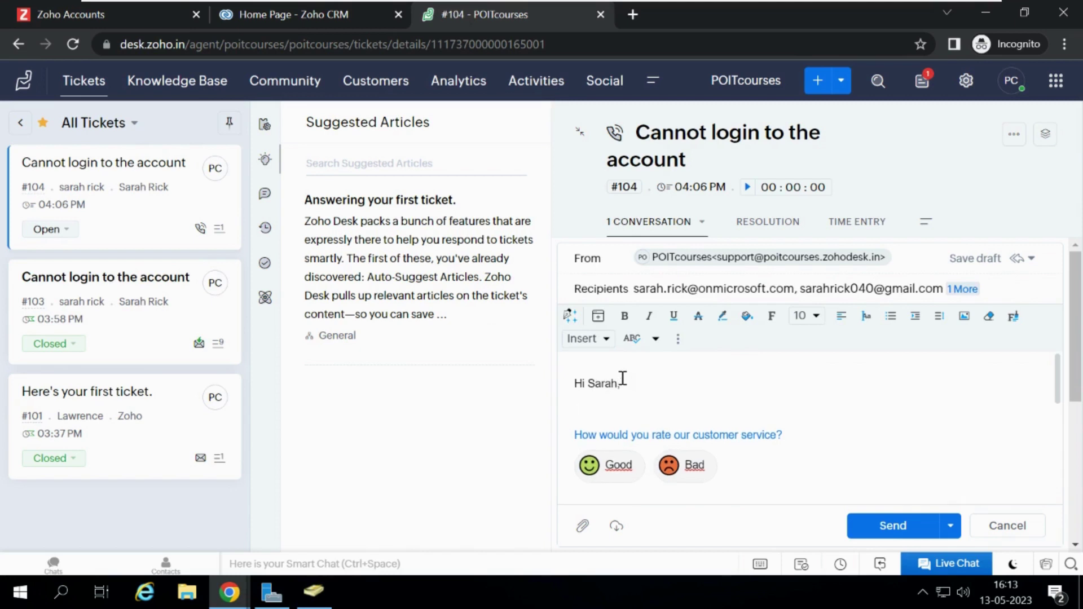
text(Kindly fod)
key(BackSpace)
key(BackSpace)
key(BackSpace)
key(BackSpace)
text(find the new password)
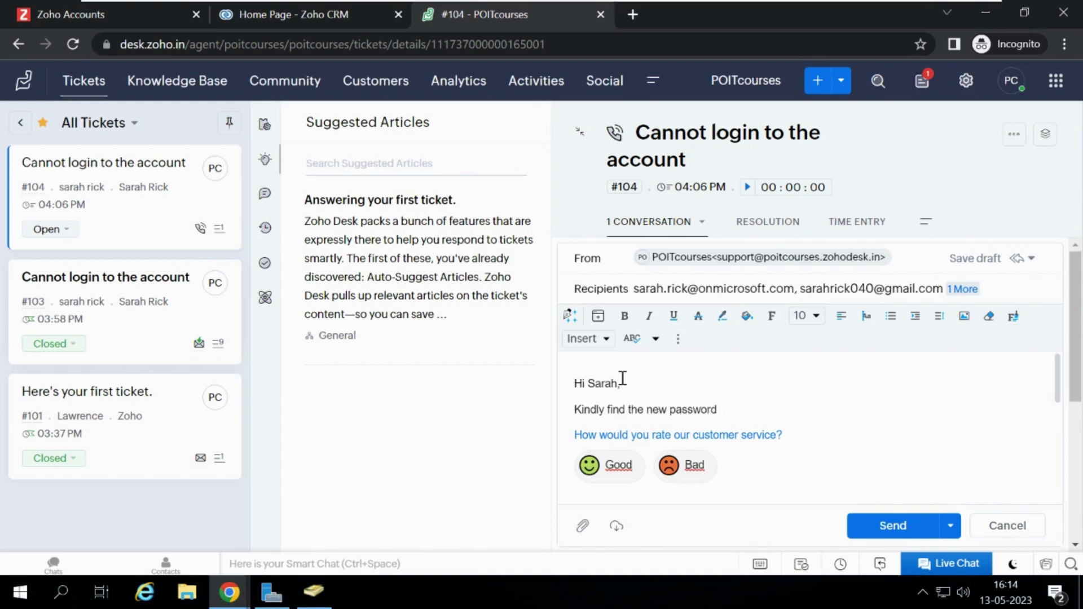
text( below.)
Add a 'New password:' line with the new password and a note that 'S' is uppercase.
key(Return)
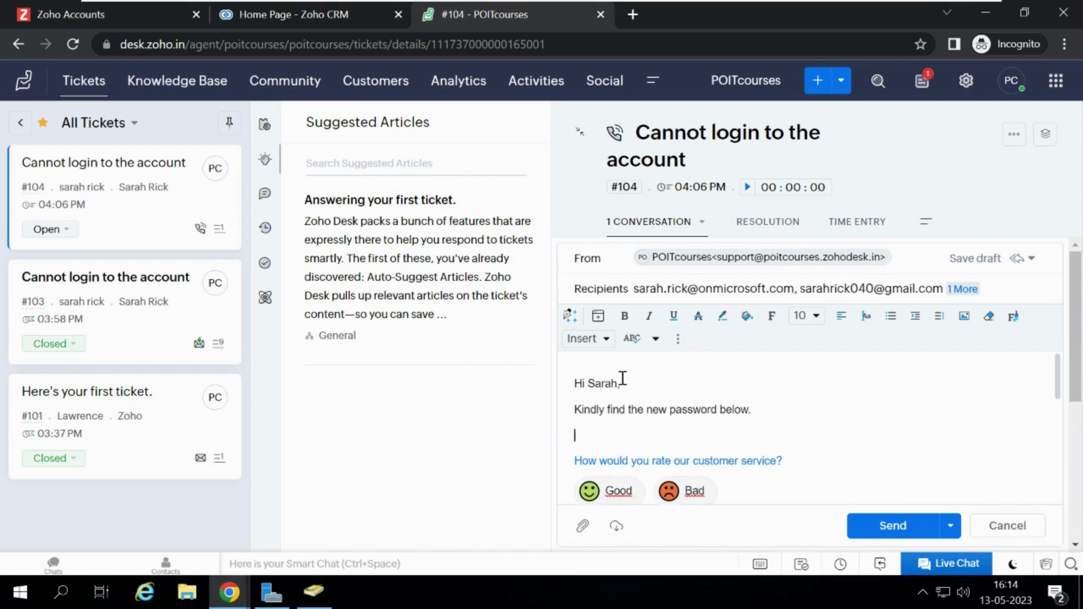
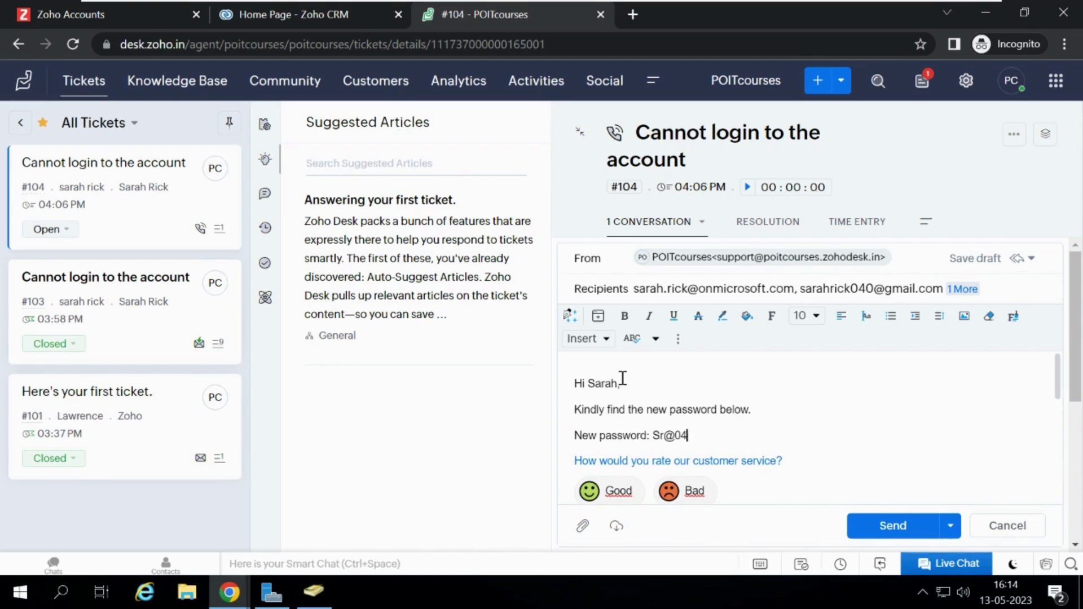
key(Return)
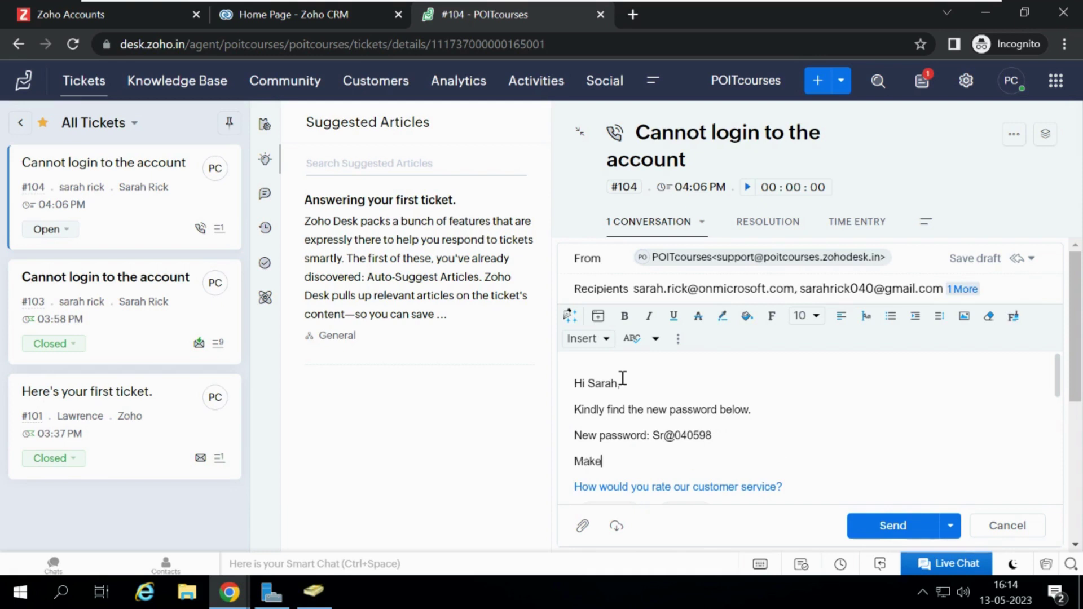
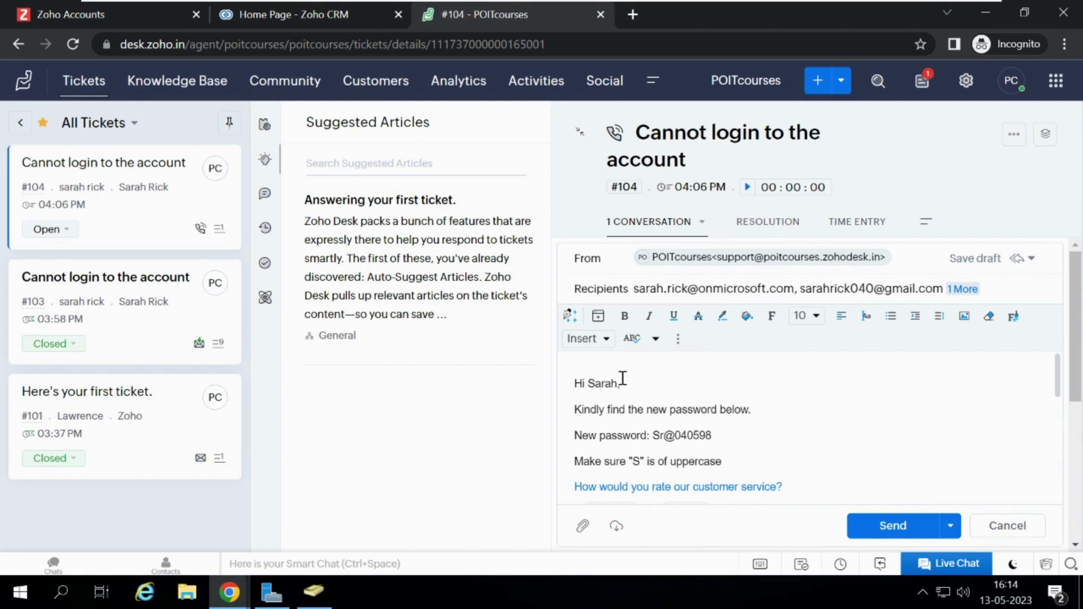
Add the line 'Thank you for contacting POIT IT Support.' after the greeting.
key(Return)
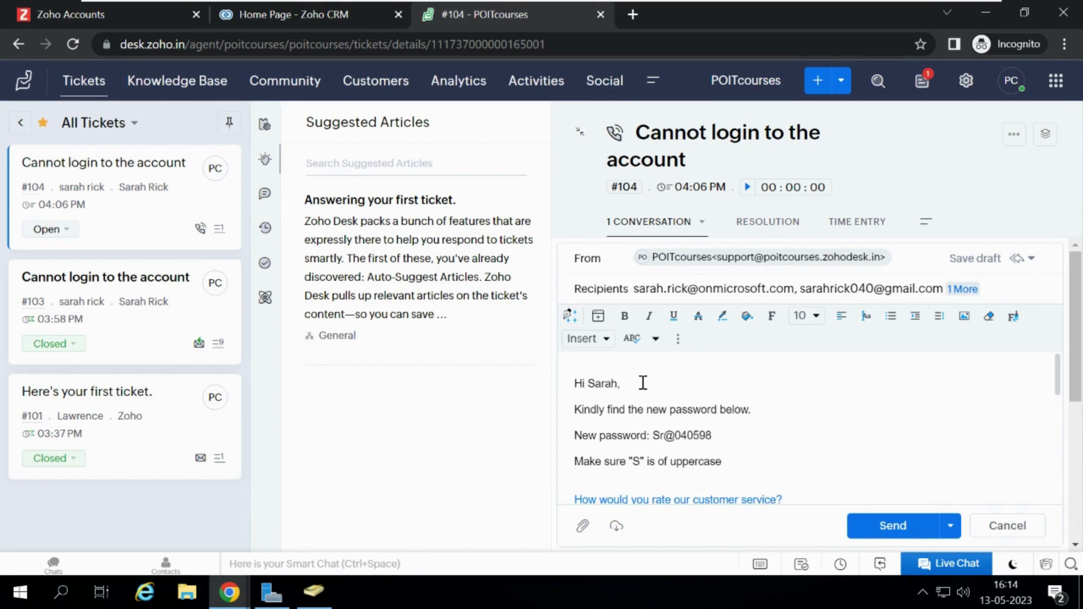
key(Return)
text(Than)
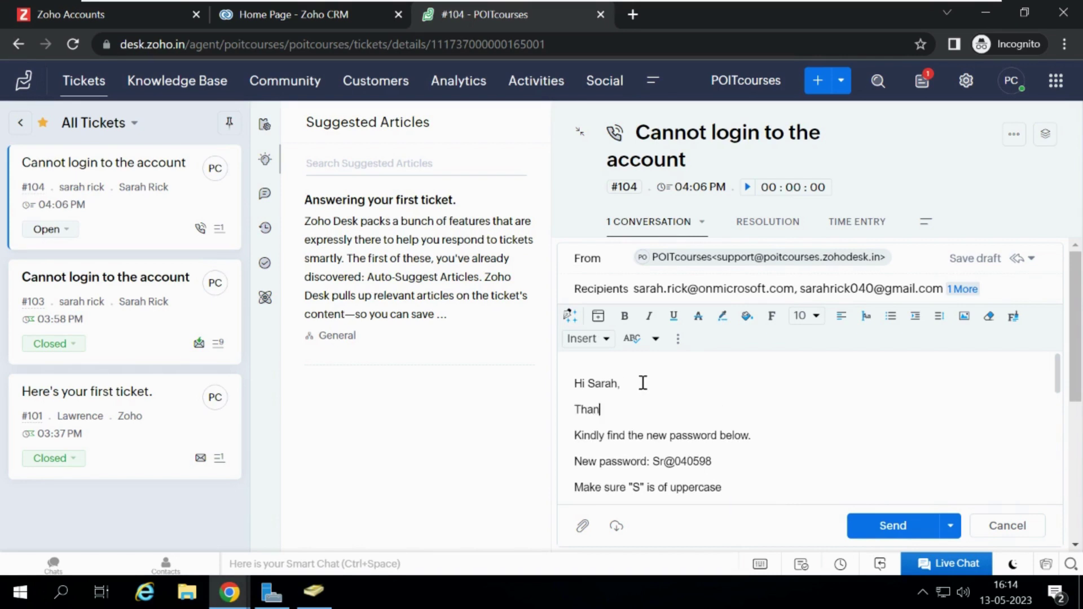
text(k you for contacting )
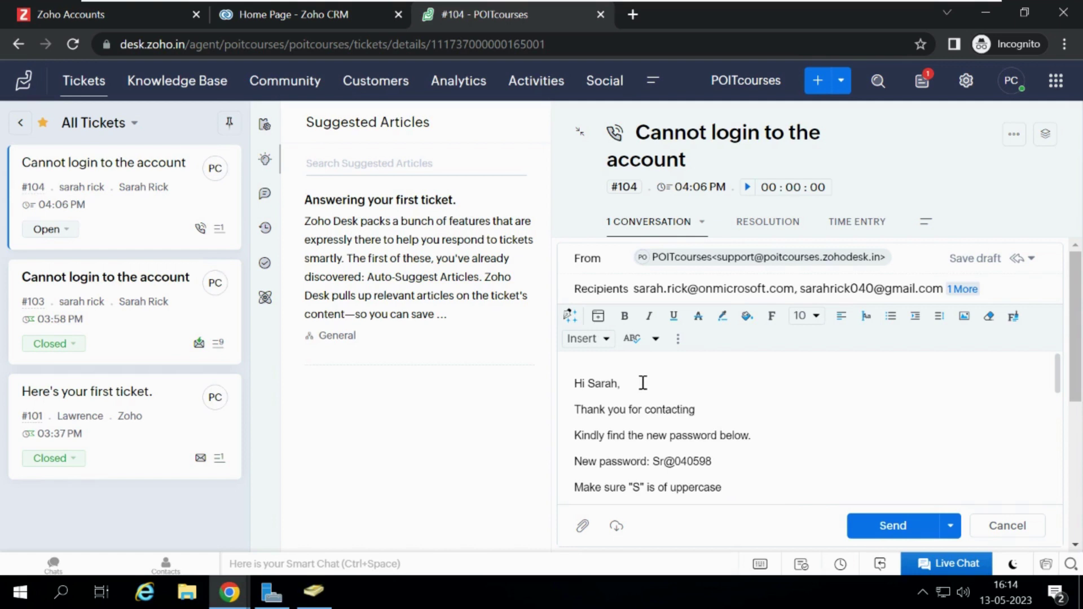
text(IT Support)
click(699, 410)
text(POIT)
click(822, 407)
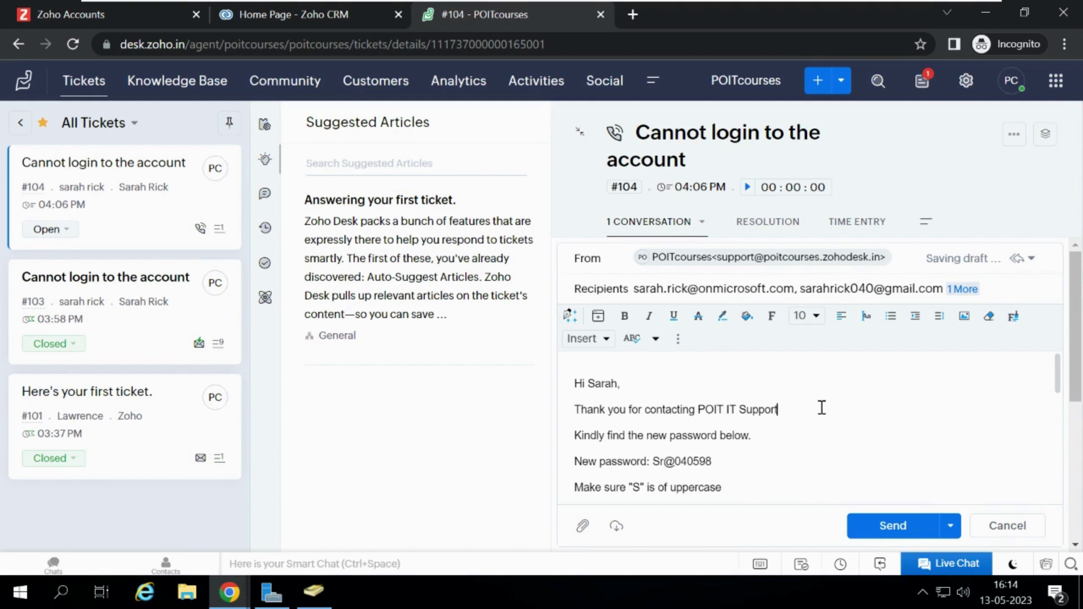
text(.)
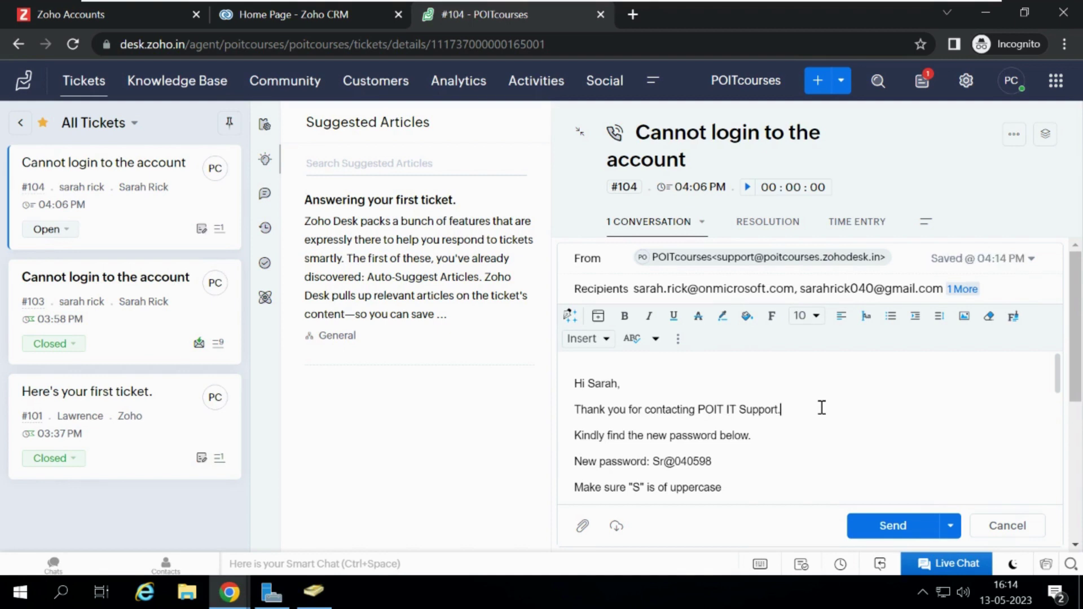
Insert 'details' so the line reads 'Kindly find the new password details below.'.
drag(1078, 359, 1078, 389)
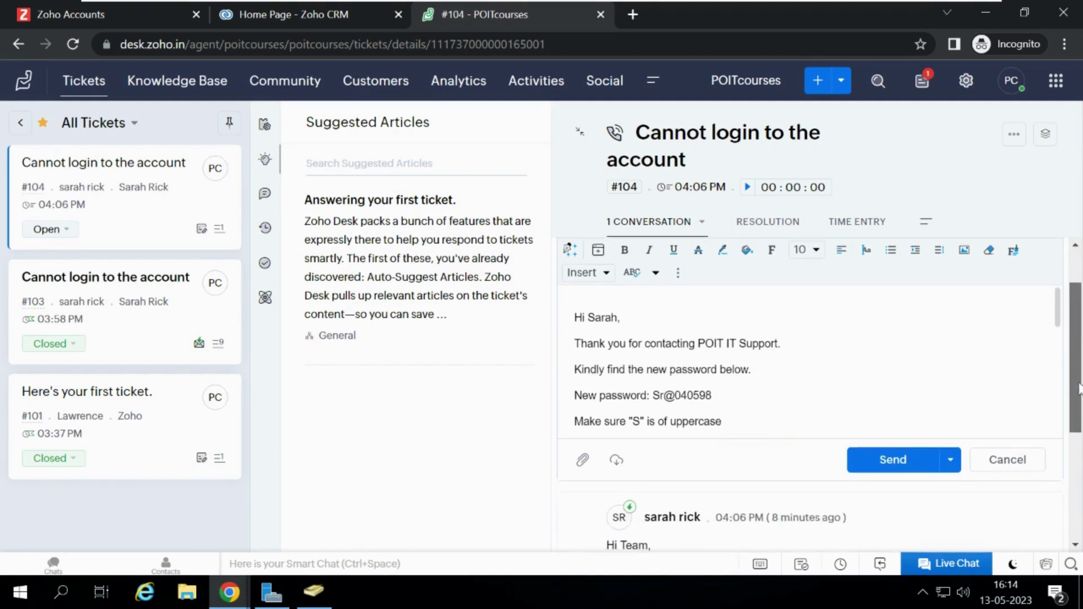
click(721, 369)
text(details)
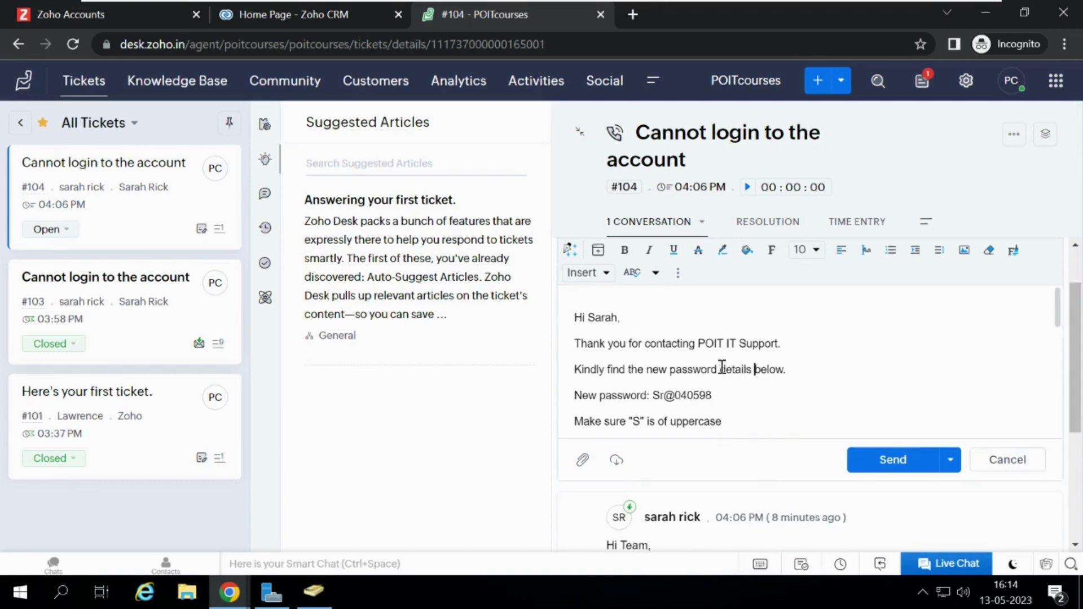
drag(1061, 325, 1060, 339)
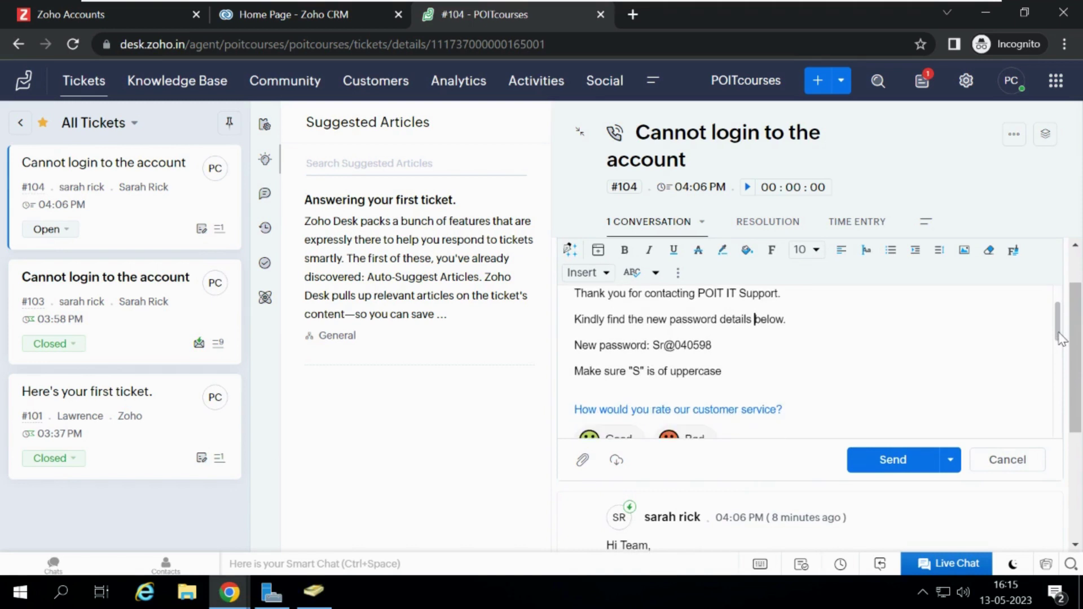
click(734, 371)
drag(1060, 330, 1060, 282)
scroll(1074, 349, up, 1)
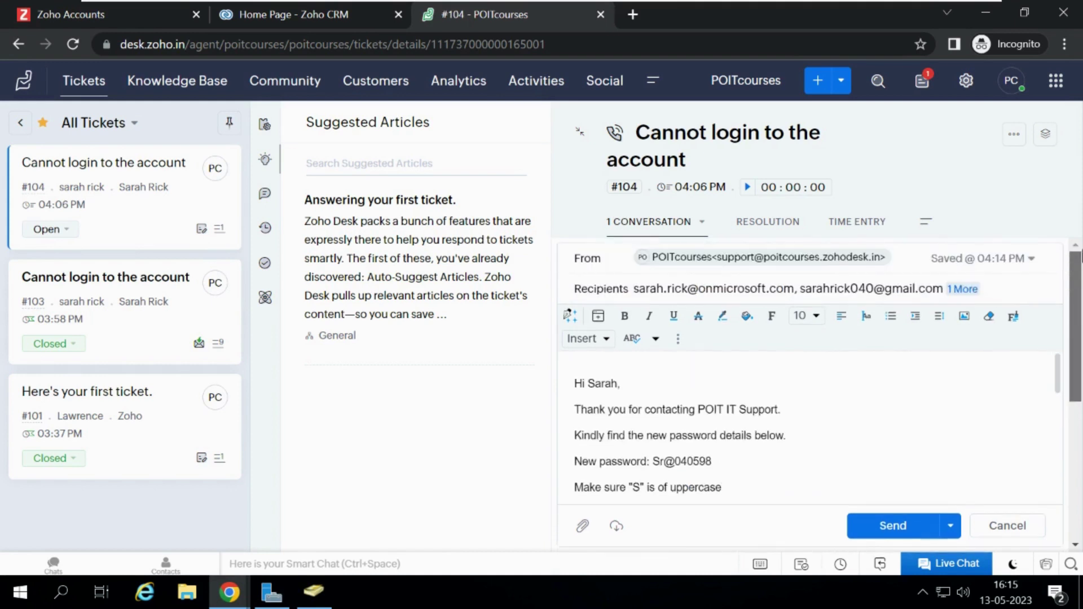
Send the reply and change ticket #104's status from Open to Closed.
click(891, 527)
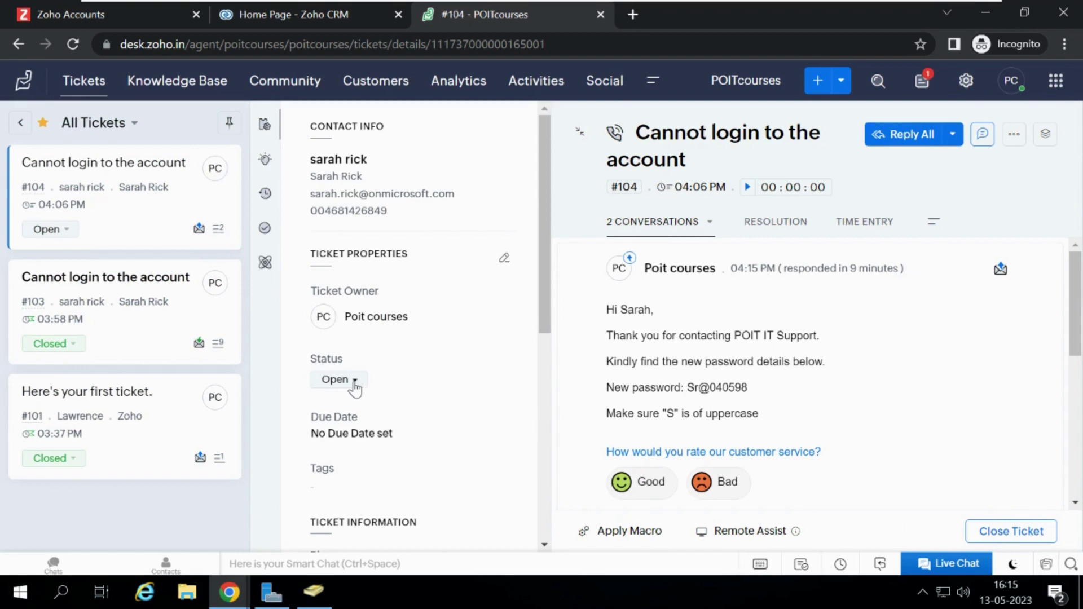
click(355, 388)
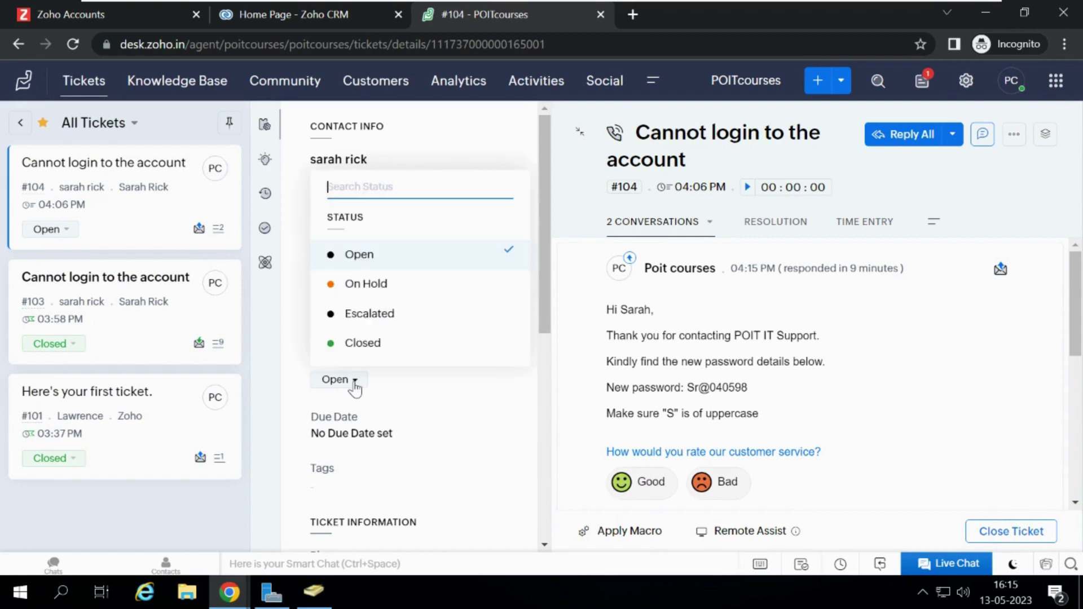
click(370, 344)
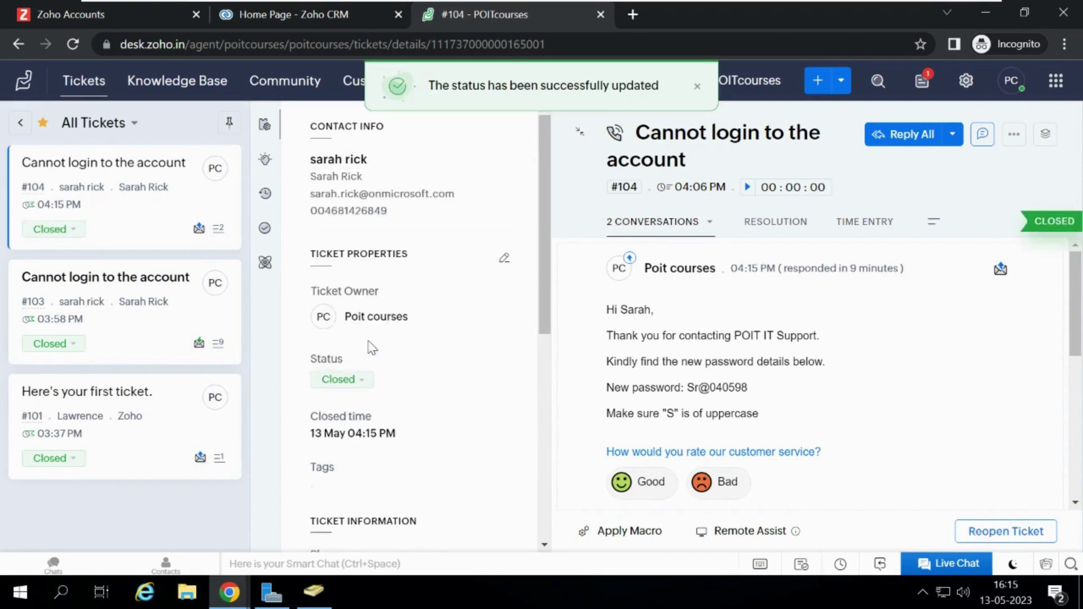